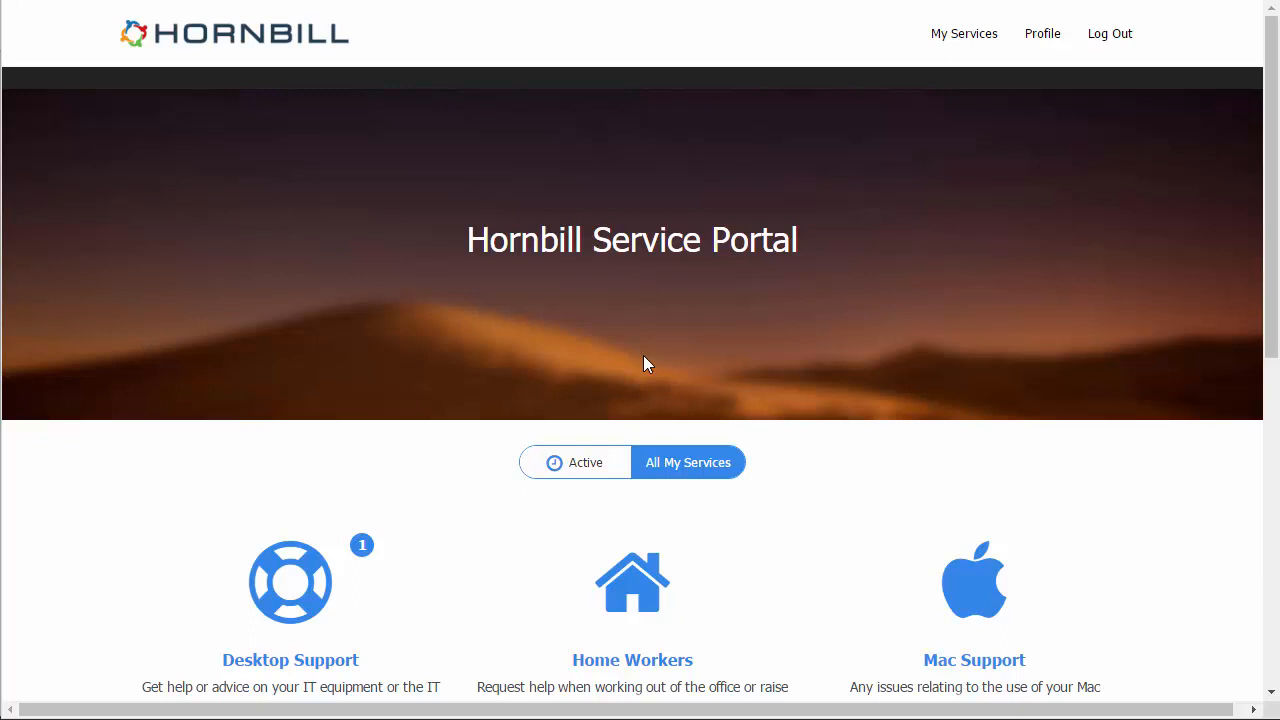
scroll(643, 362, down, 3)
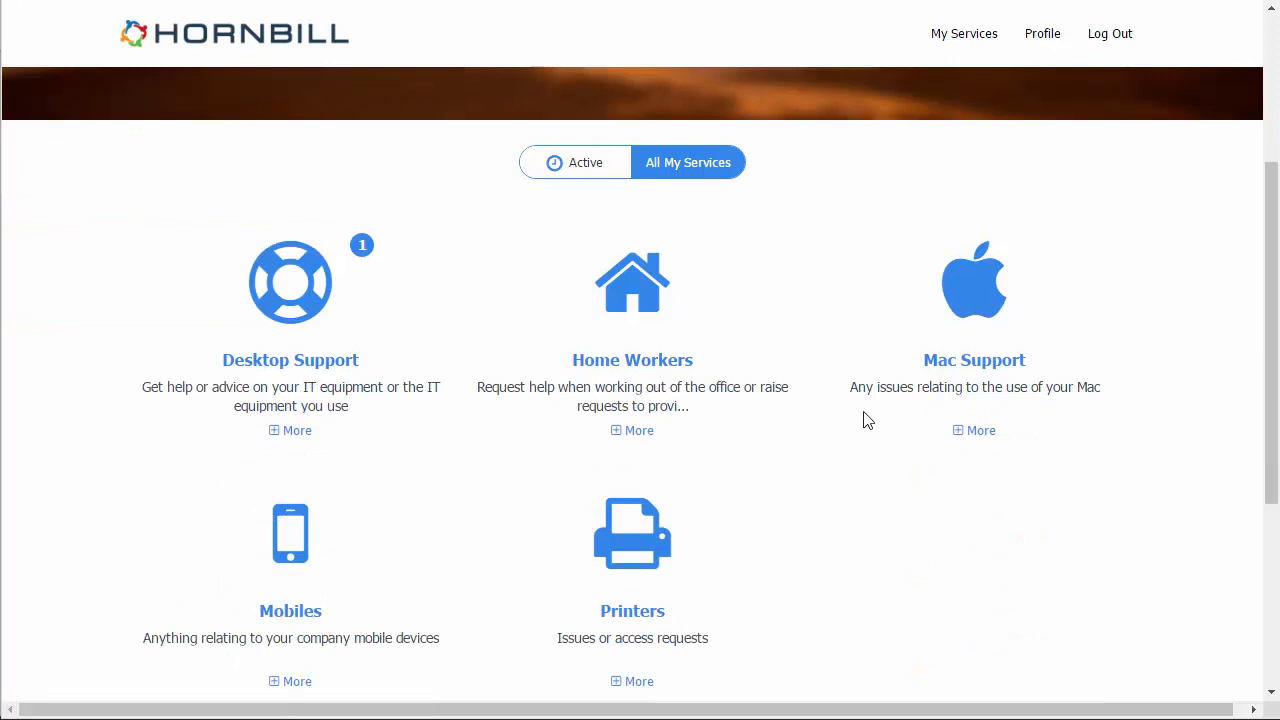
Browse the Mac Support service and its OS-upgrade issue request, then return to all services
click(987, 302)
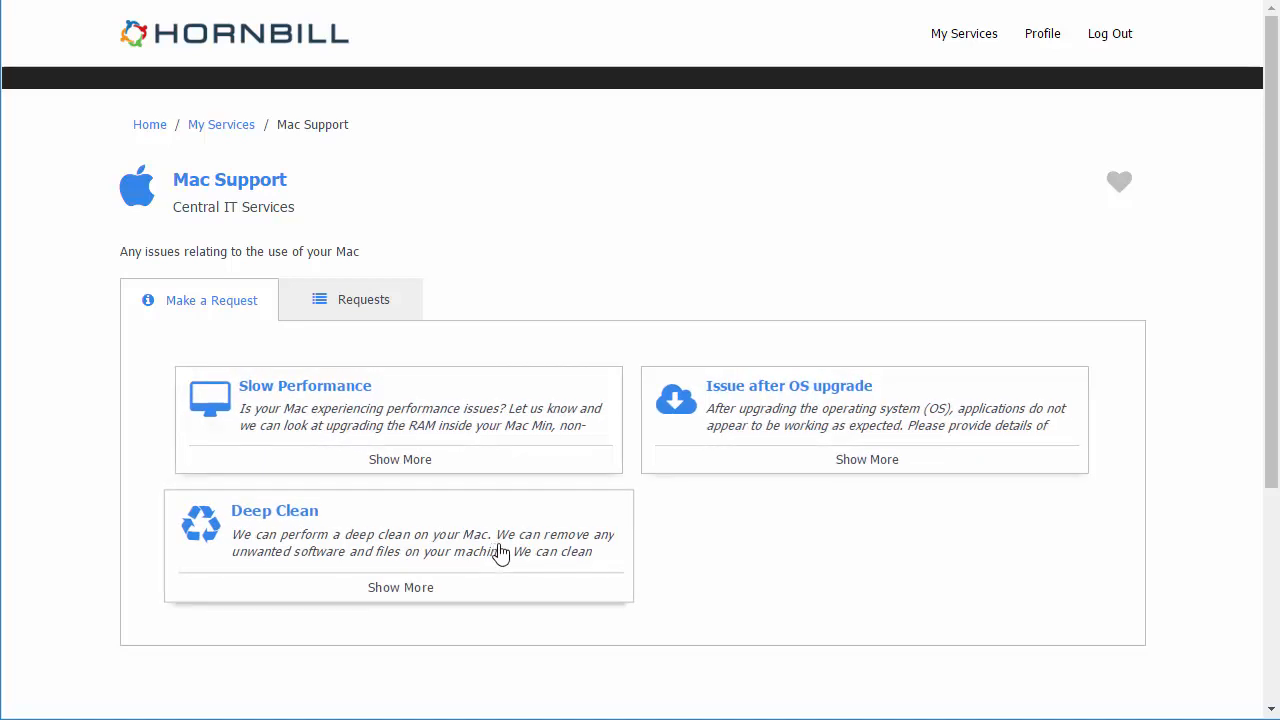
click(738, 436)
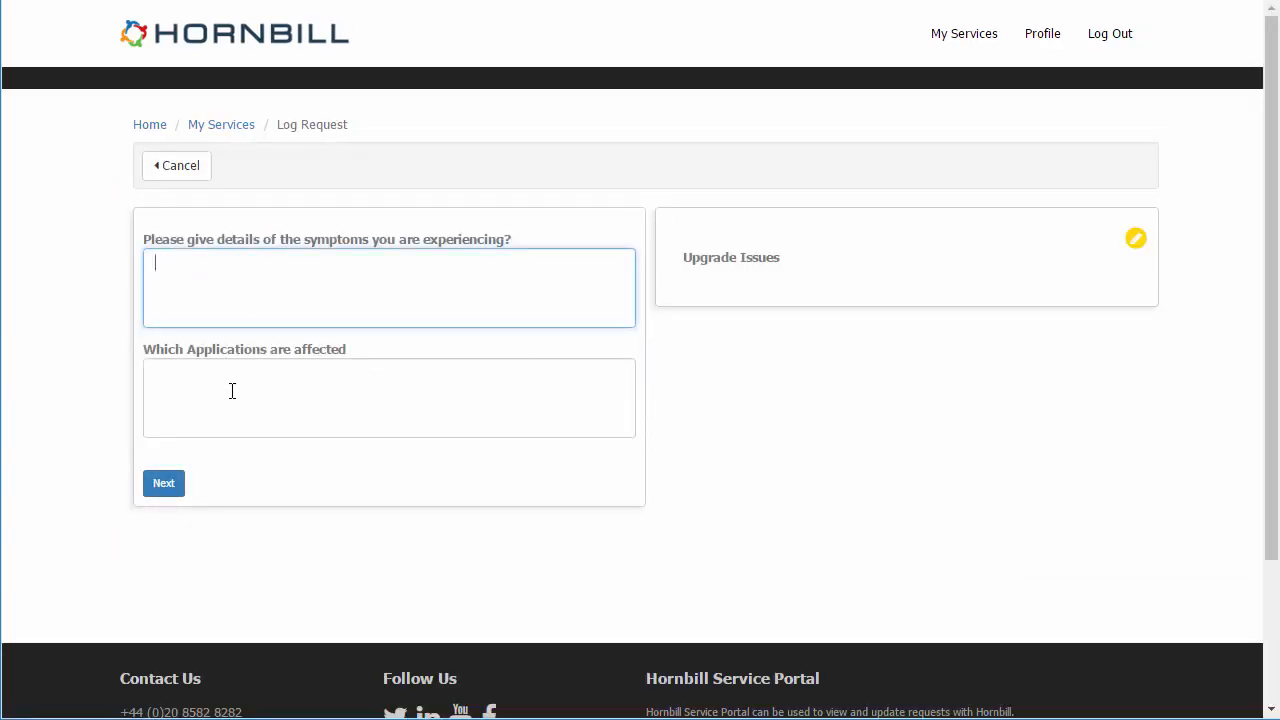
click(183, 166)
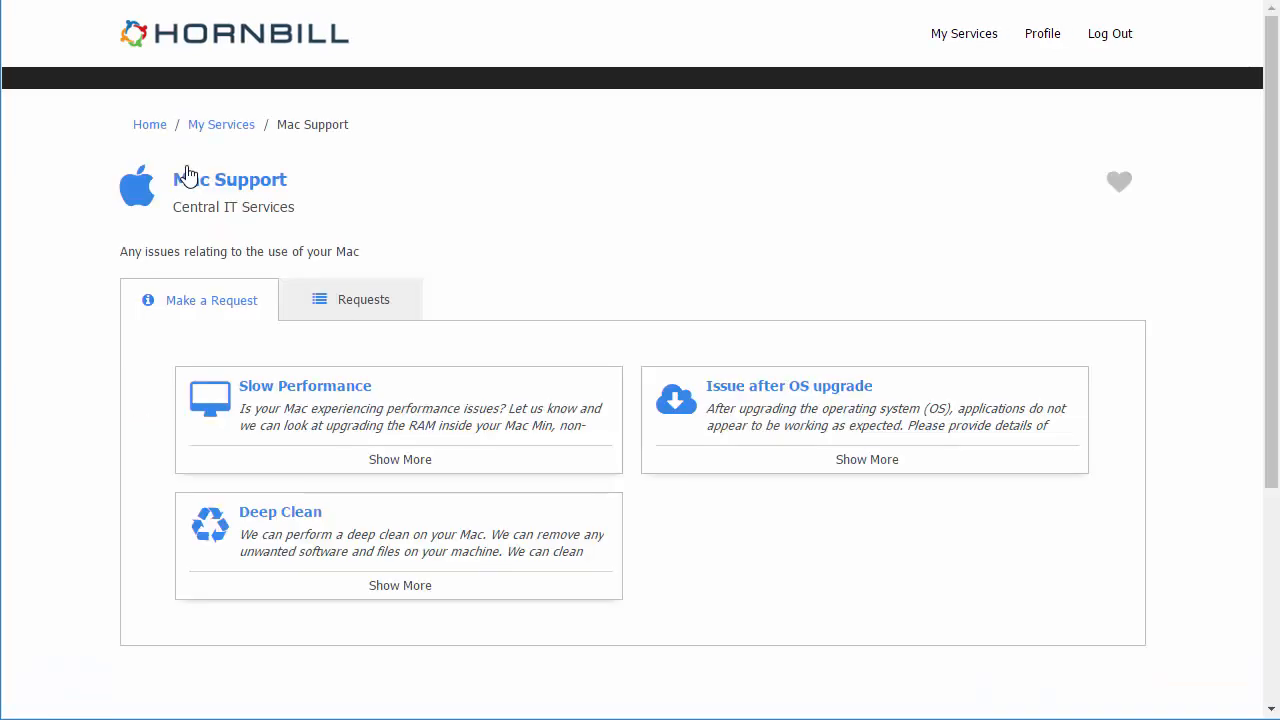
click(221, 124)
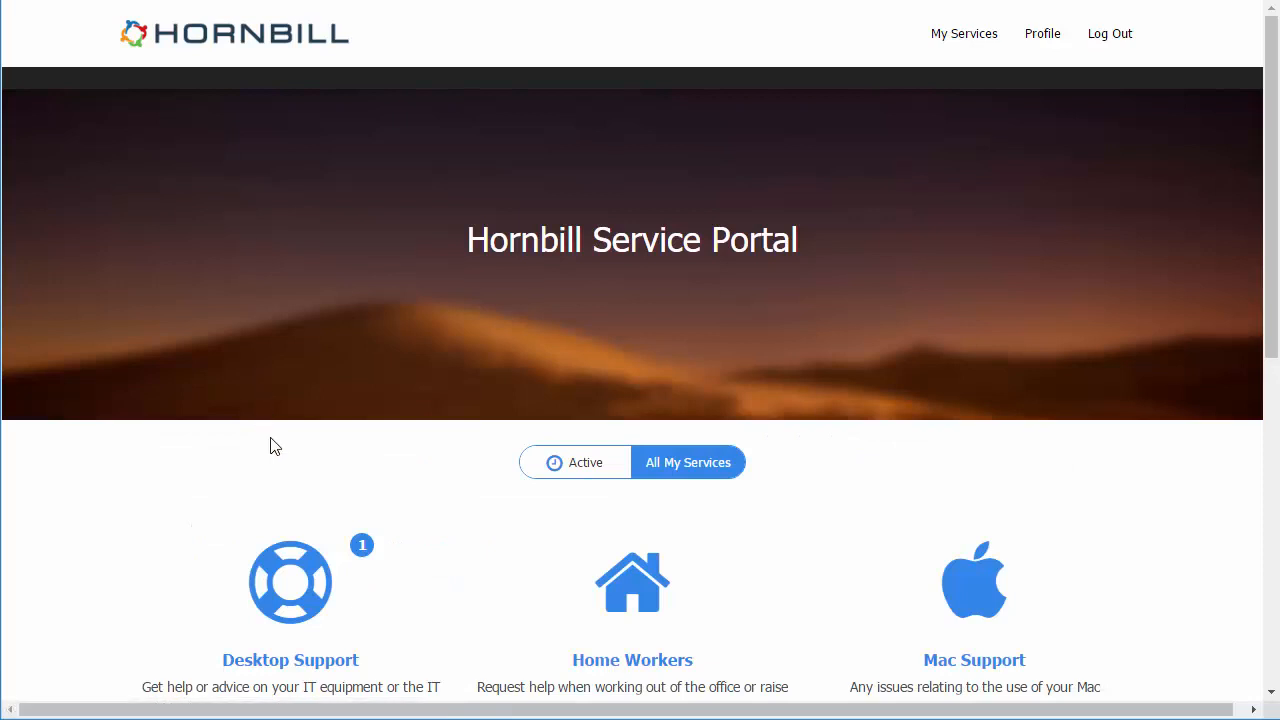
scroll(270, 440, down, 4)
Under Mobiles, request a new mobile device choosing Samsung Galaxy Note5 with water damage as the reason, and submit it
click(287, 458)
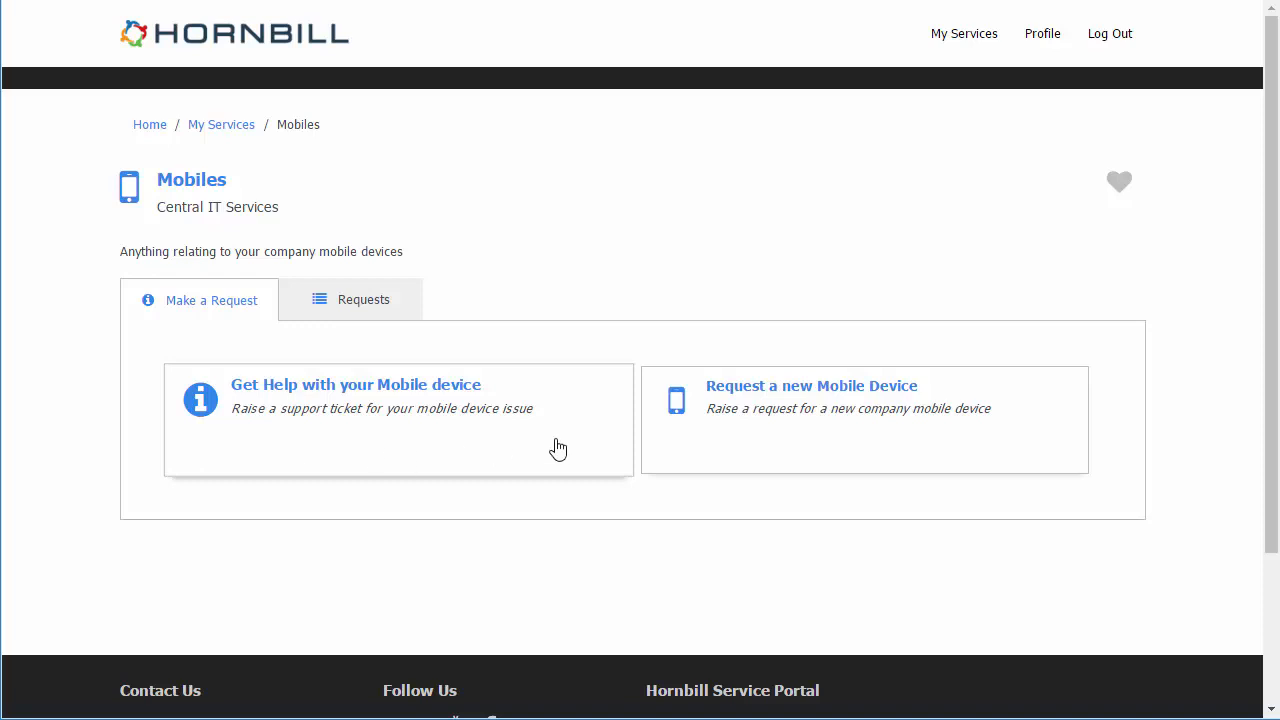
click(713, 437)
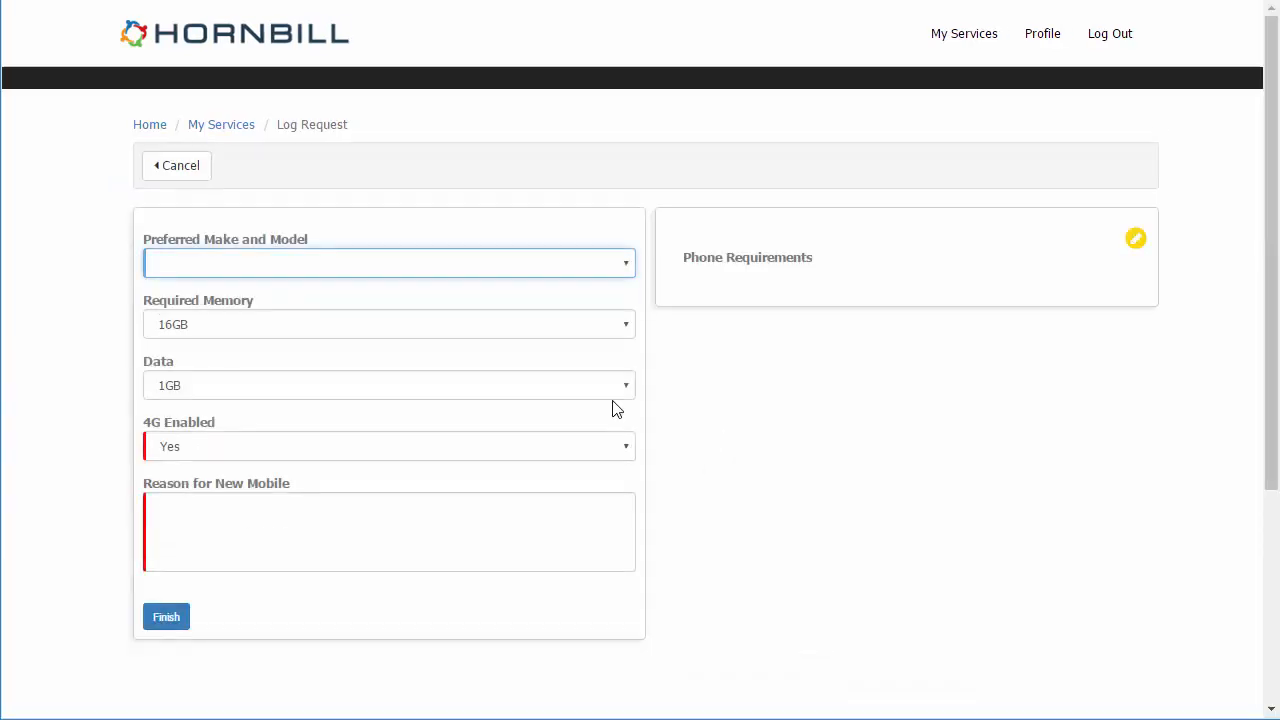
click(240, 266)
click(237, 324)
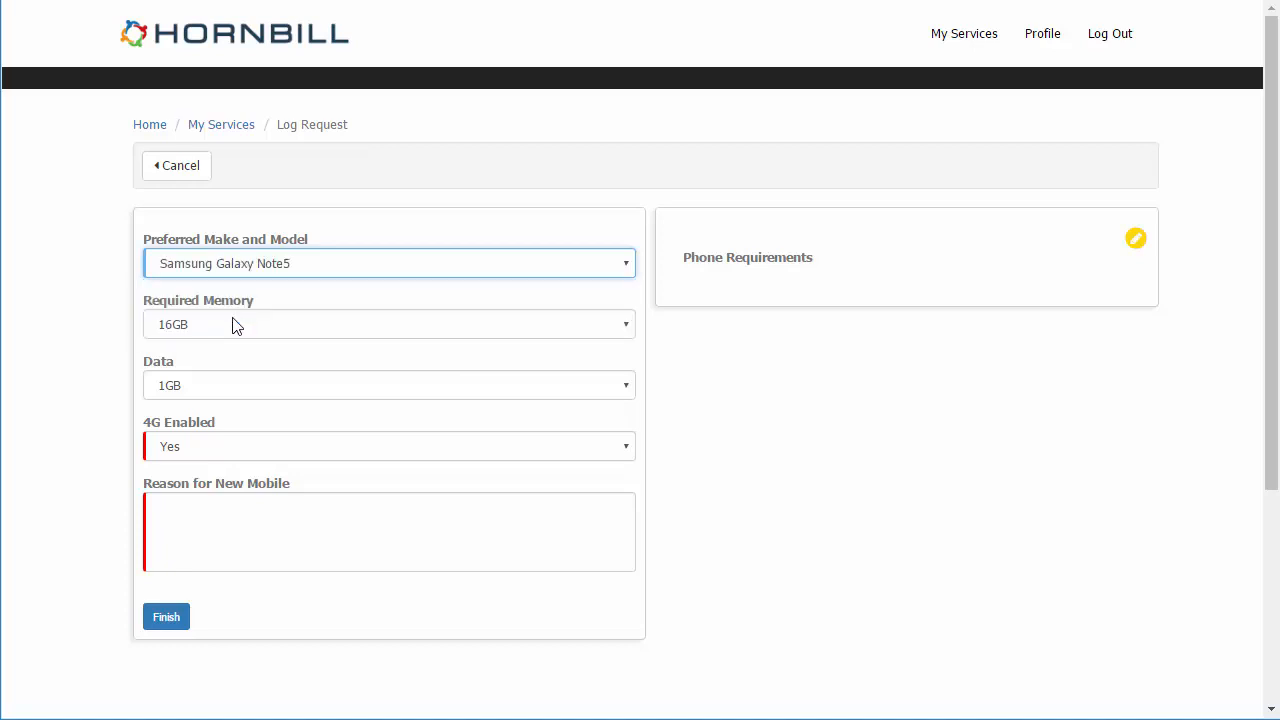
click(268, 330)
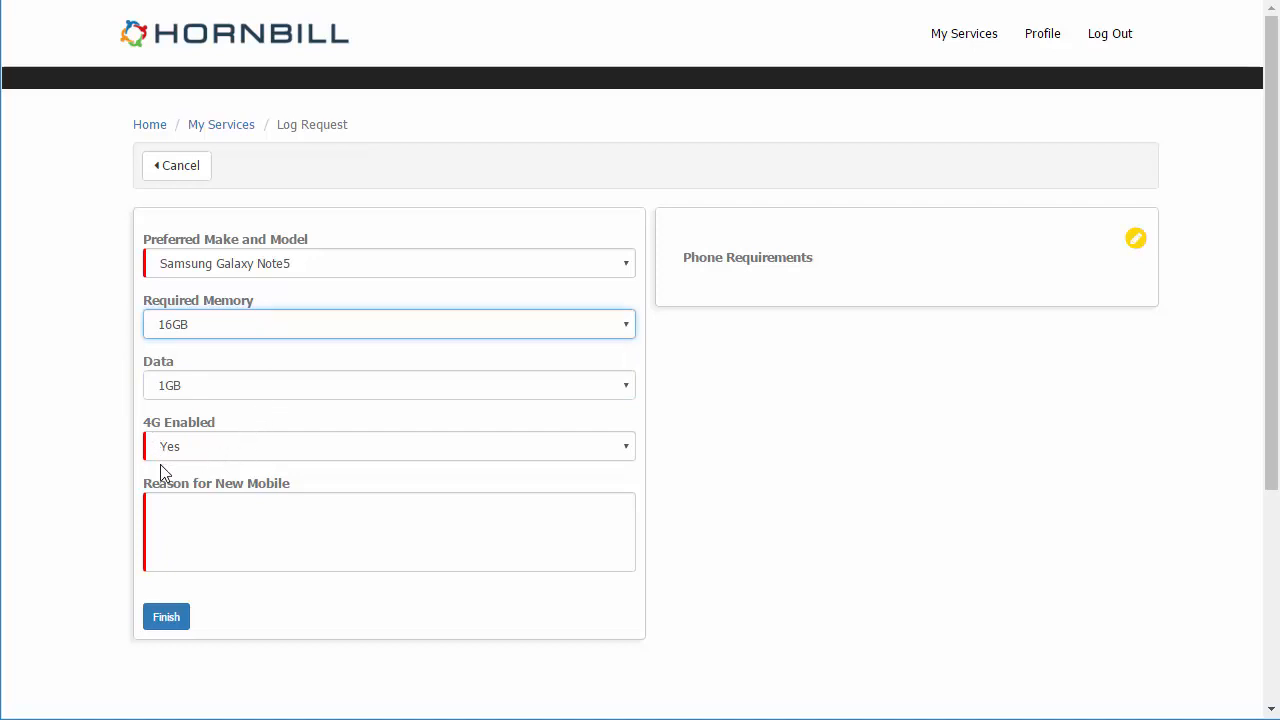
click(179, 512)
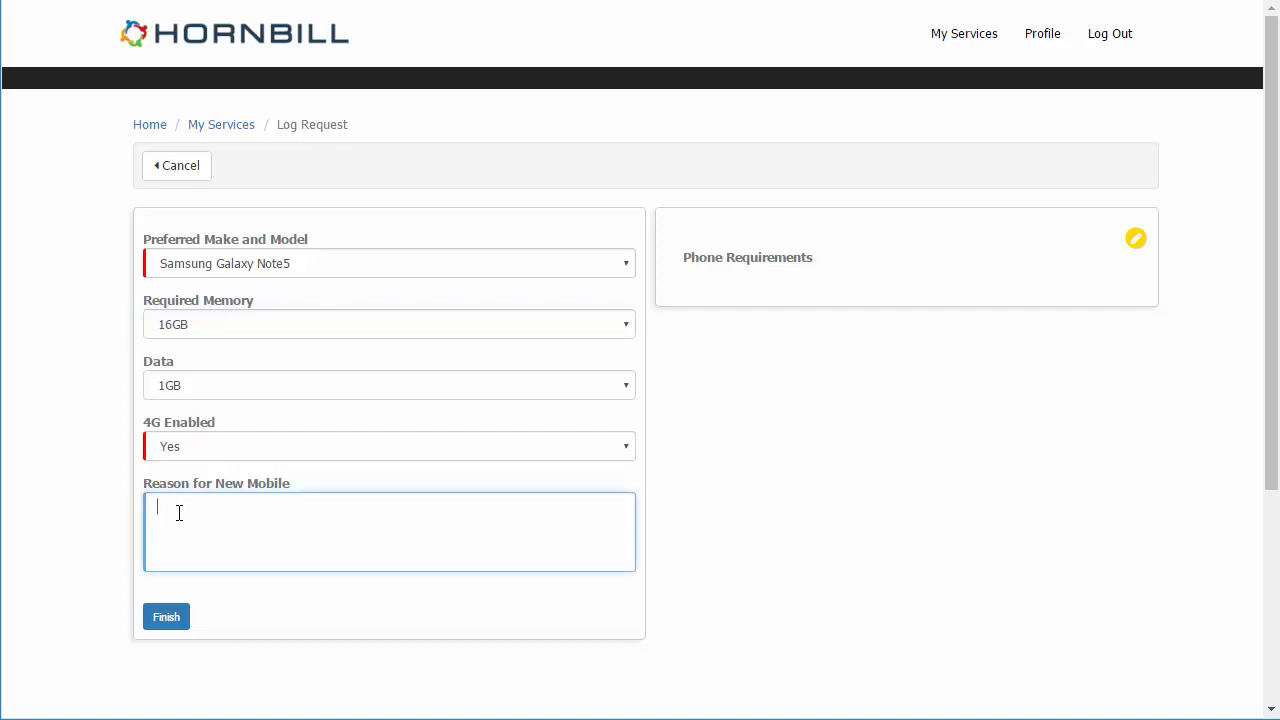
text(Water)
text(damage)
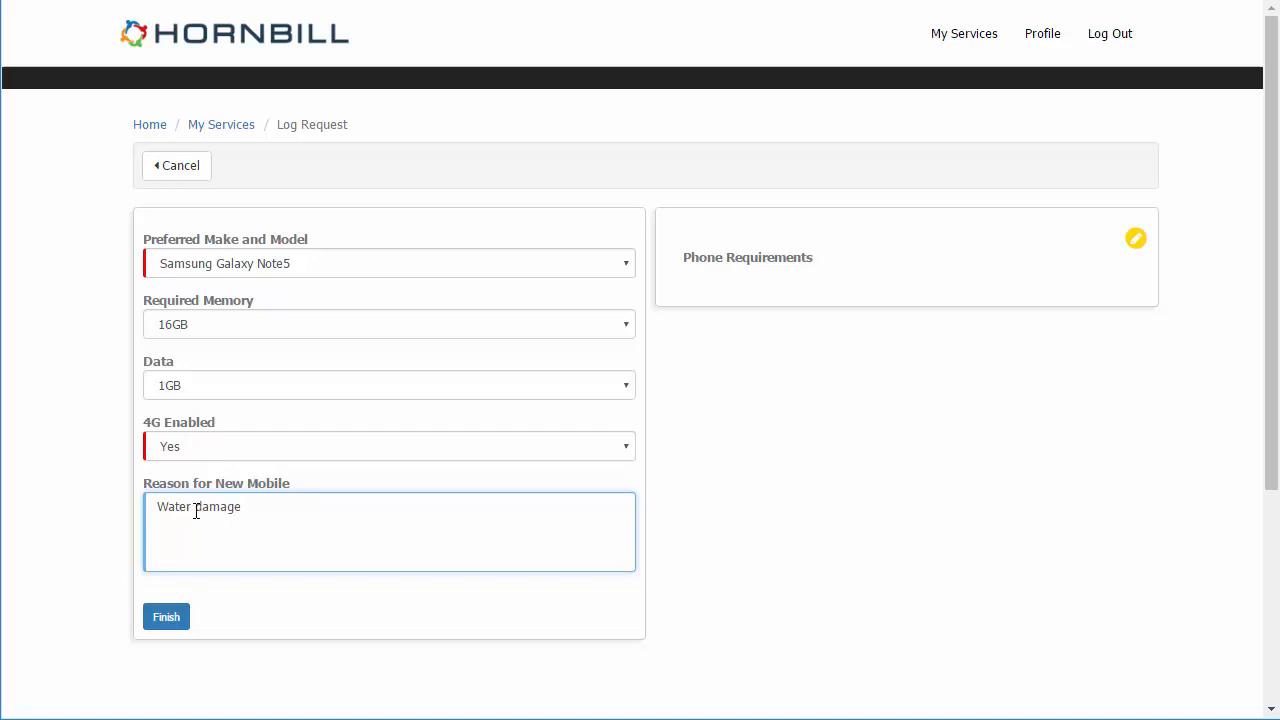
click(166, 617)
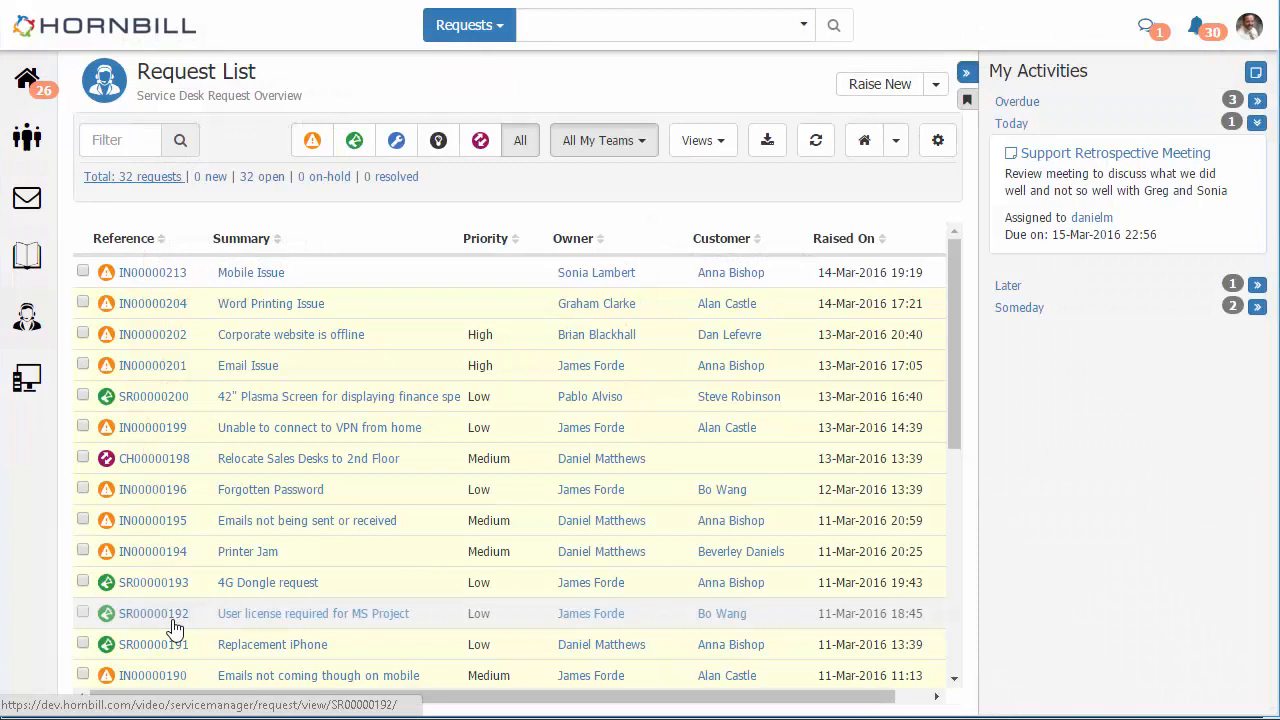
click(880, 84)
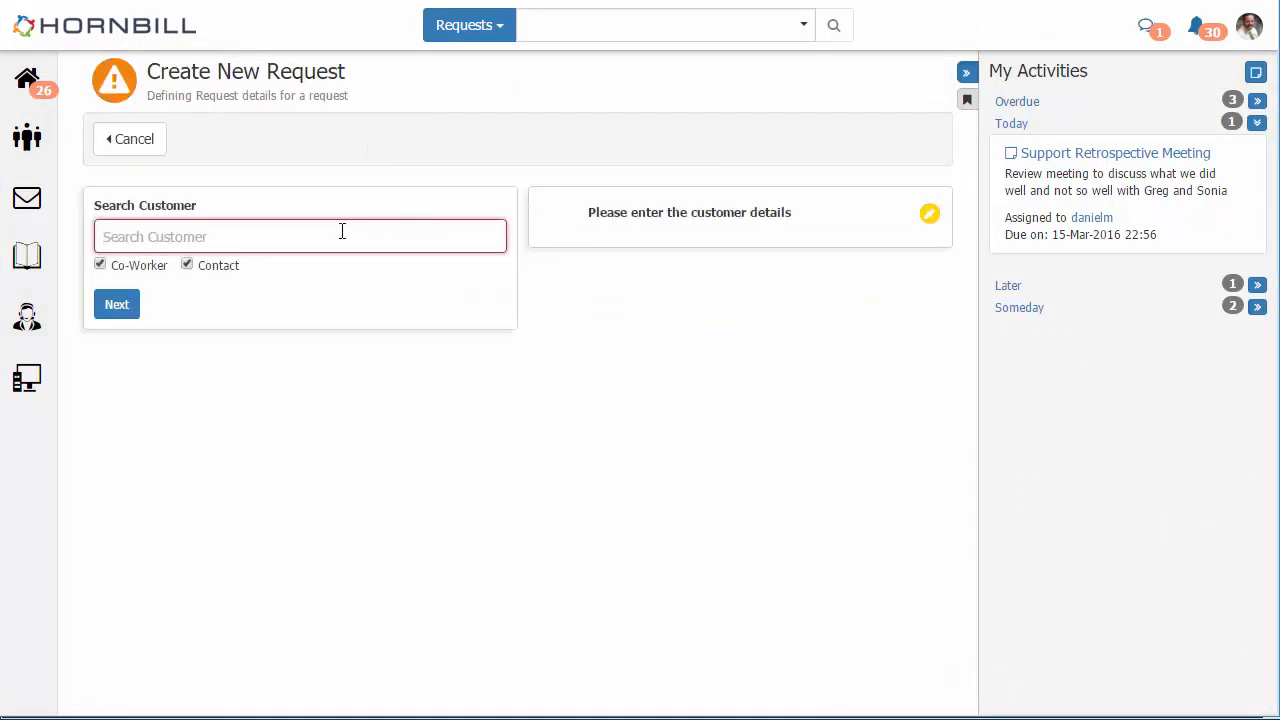
text(ann)
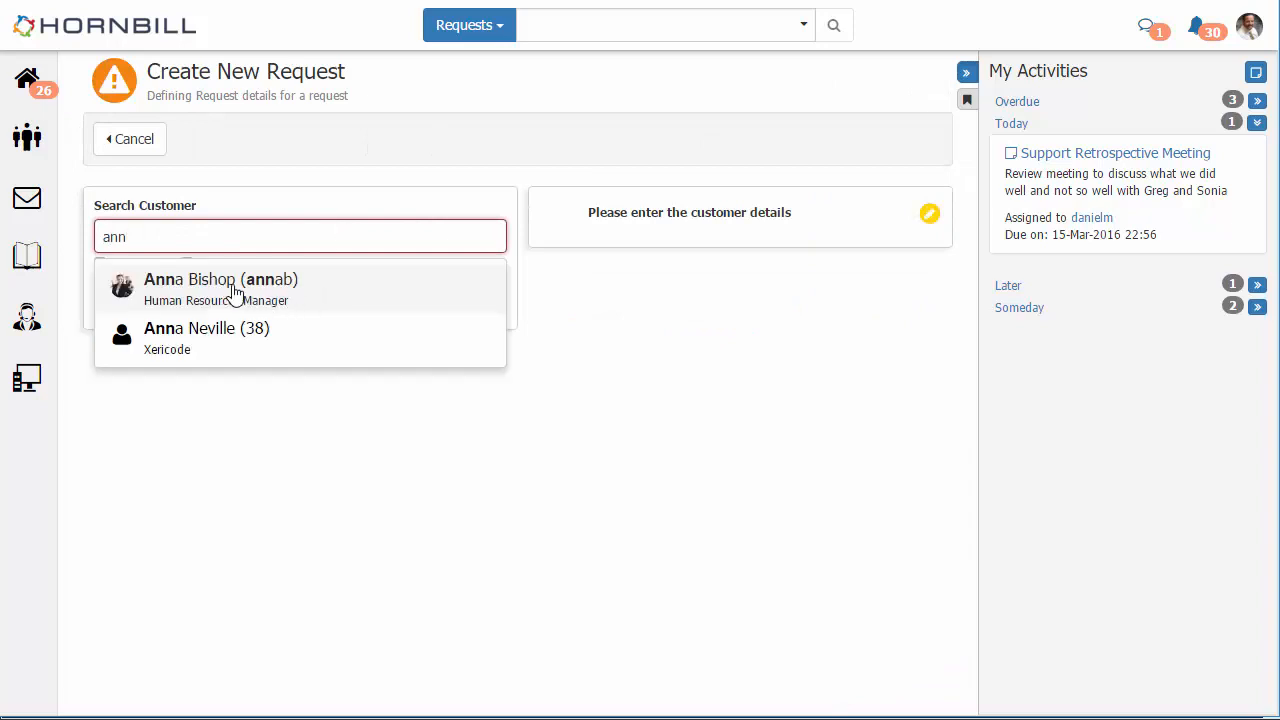
click(228, 289)
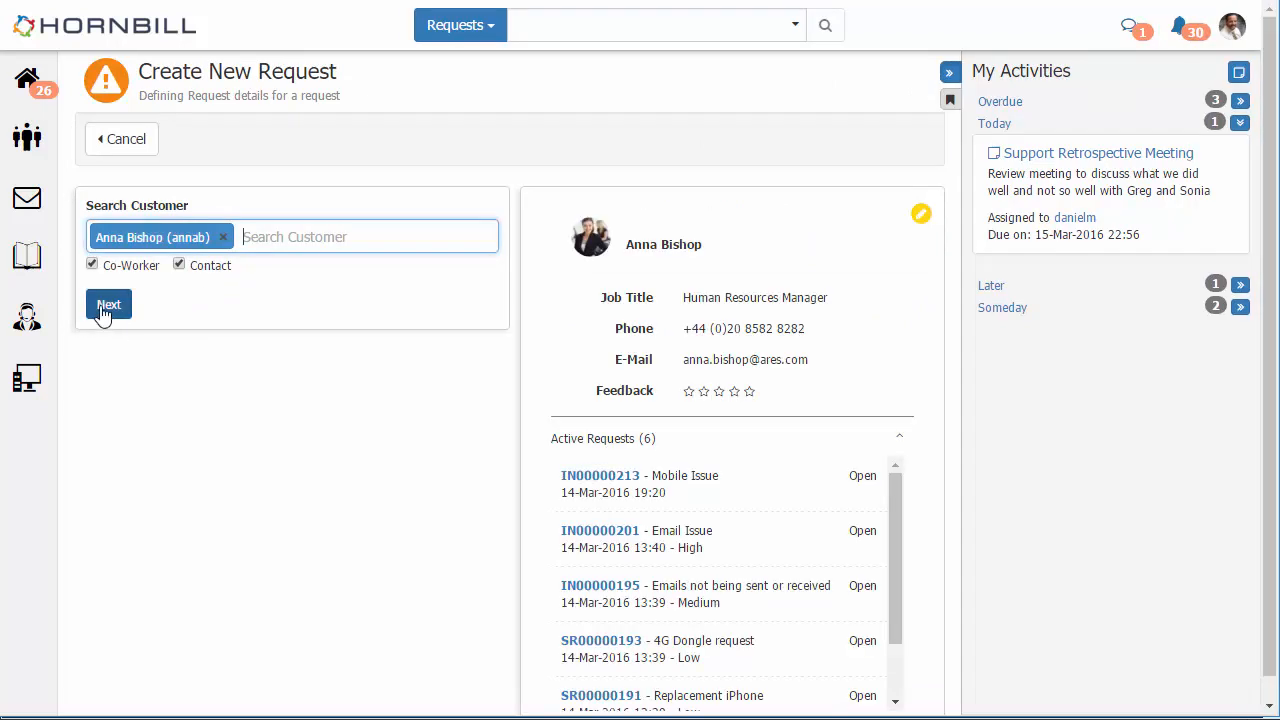
click(108, 304)
Try Desktop Support as the service, then go back and choose Mac Support instead
click(138, 245)
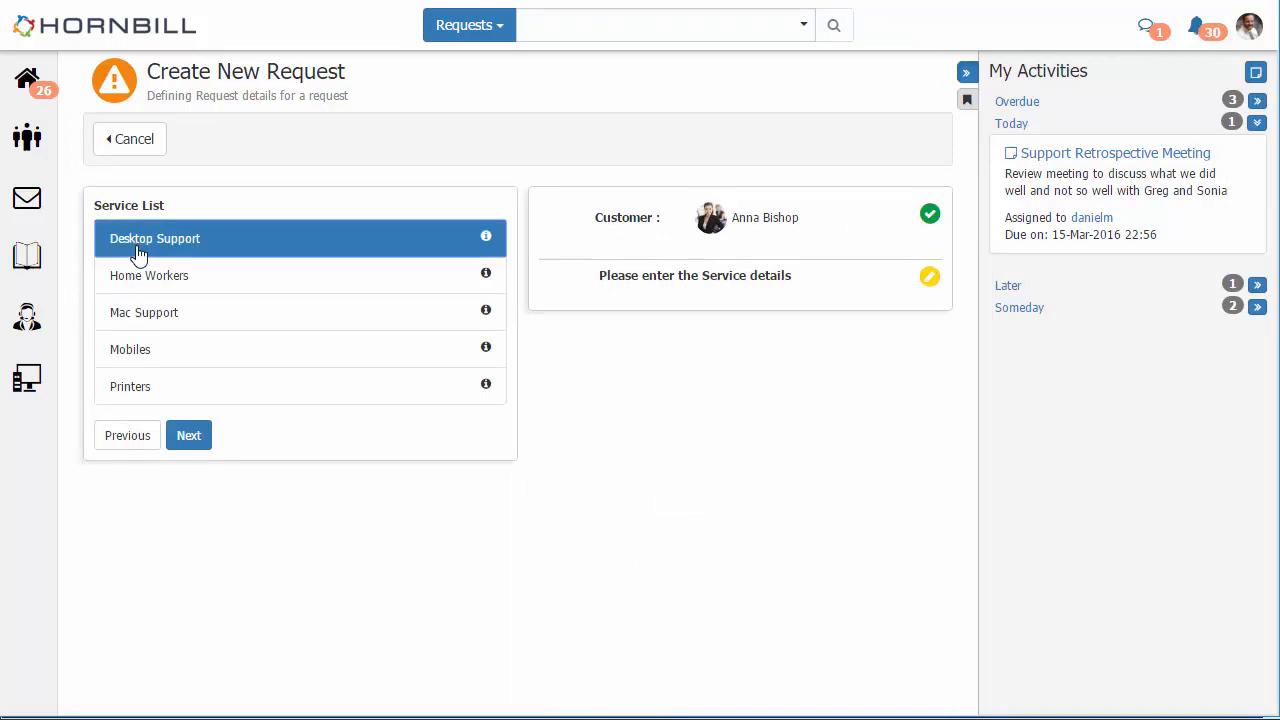
click(188, 435)
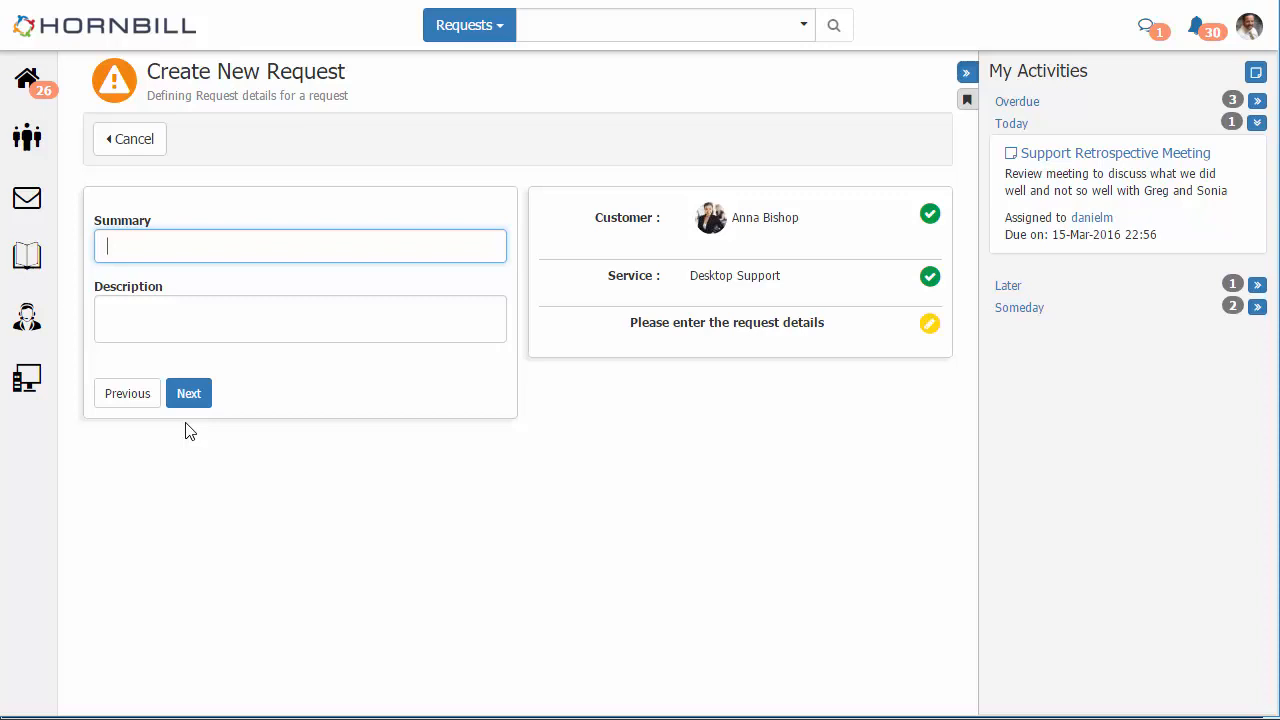
click(127, 393)
click(127, 326)
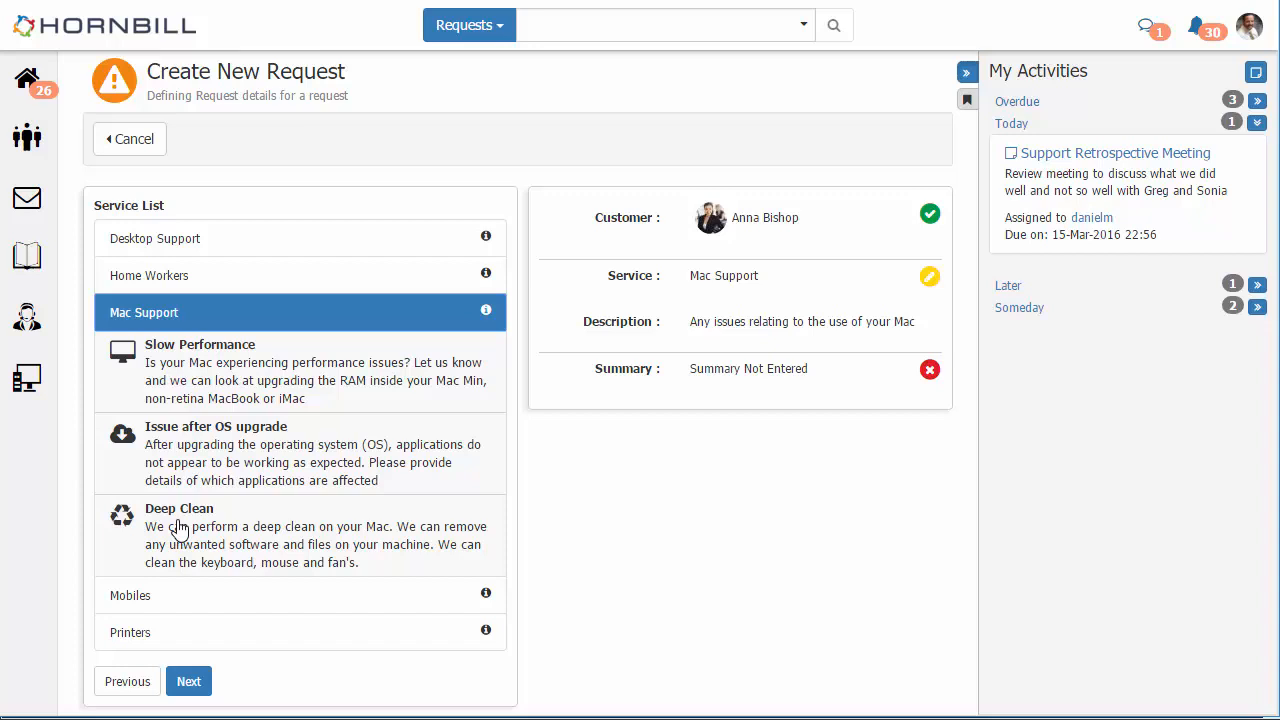
mouse_move(27, 317)
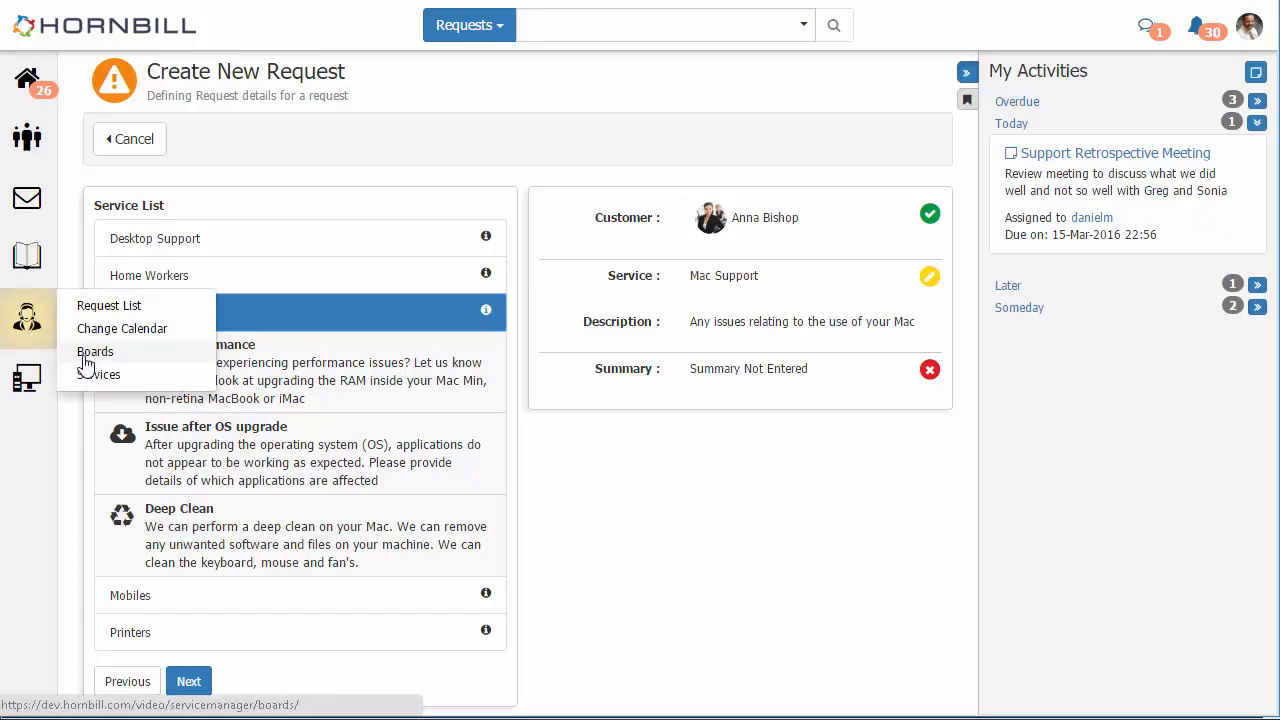
Navigate to Services, Mac Support, Request Configuration and view the Service Request catalog listing Deep Clean
click(98, 374)
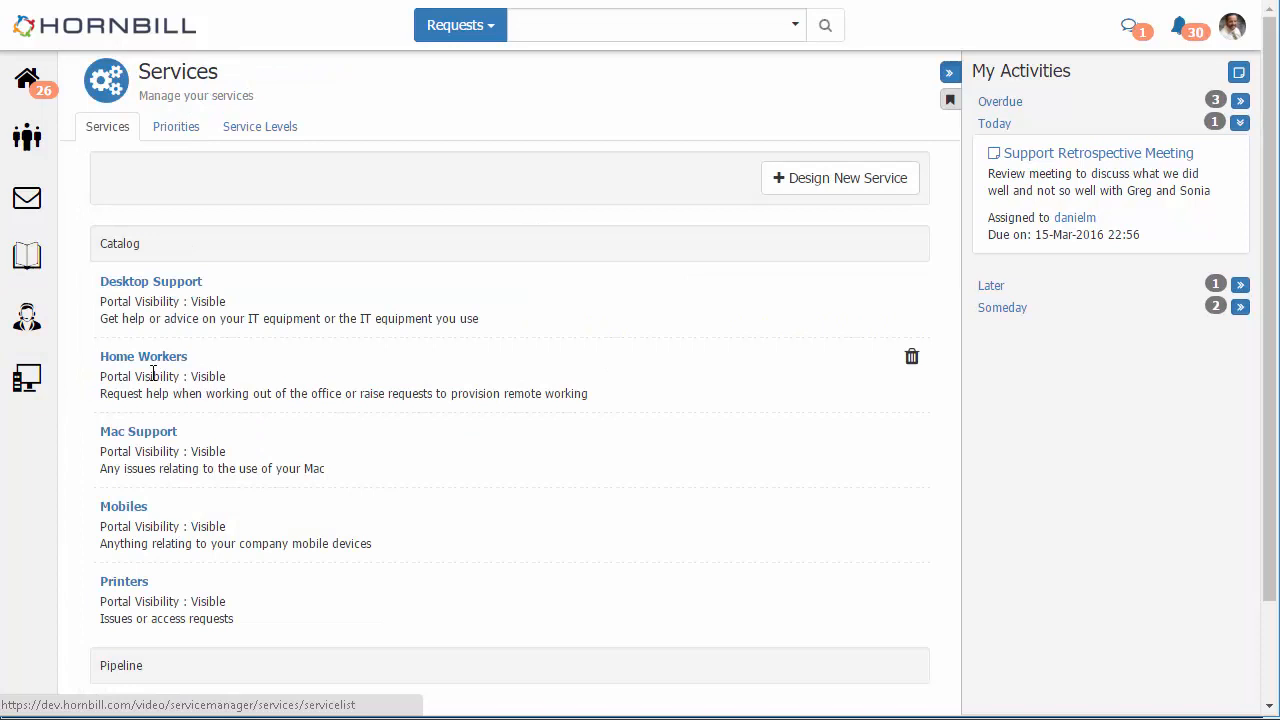
click(138, 431)
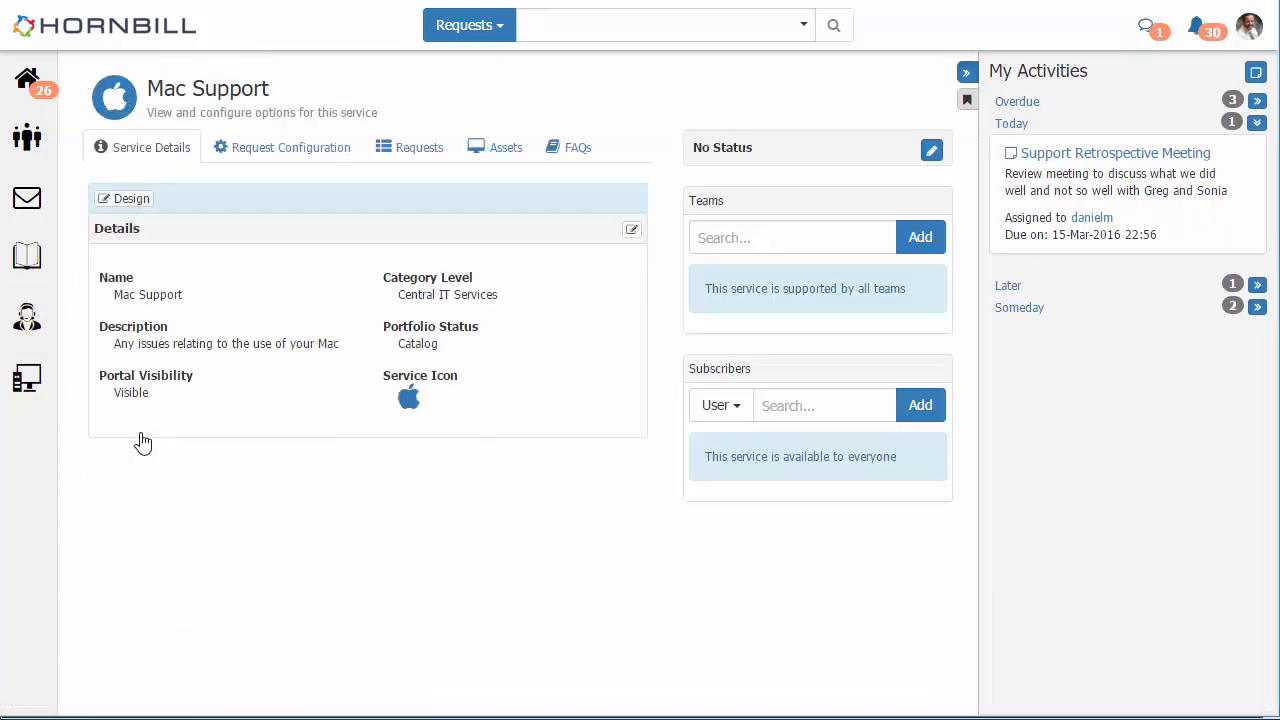
click(276, 152)
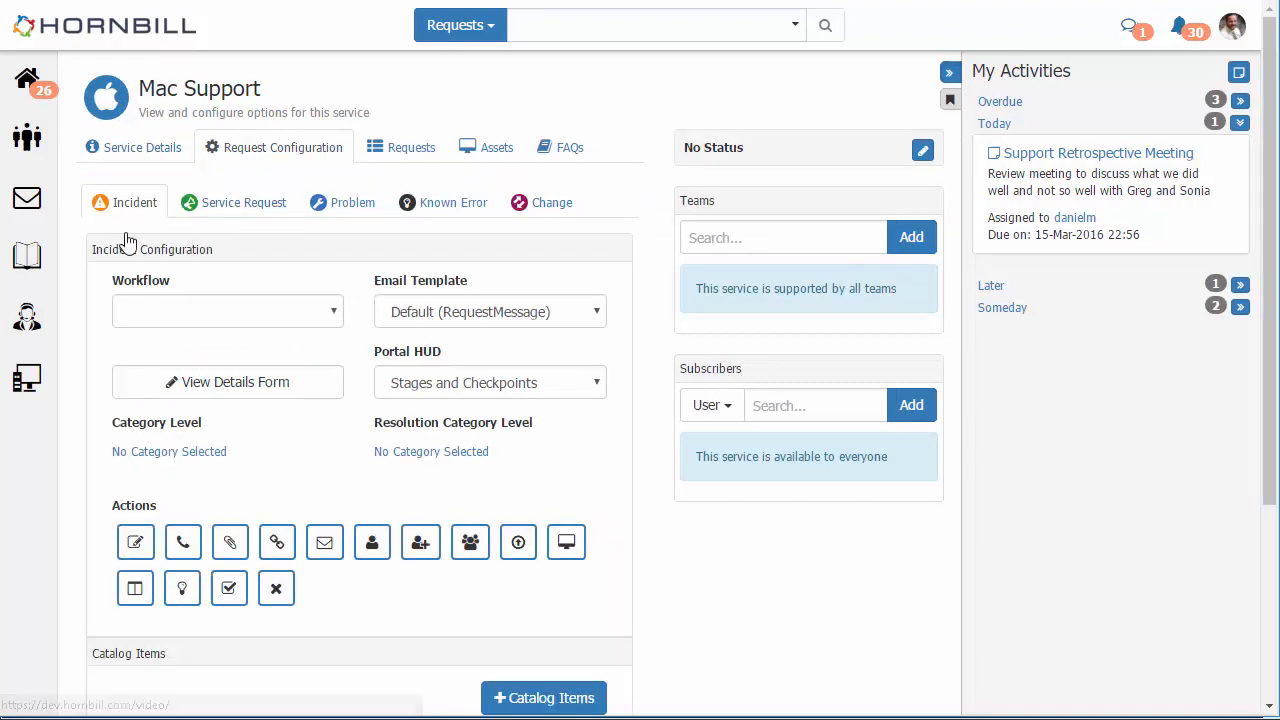
scroll(130, 280, down, 3)
scroll(140, 360, down, 2)
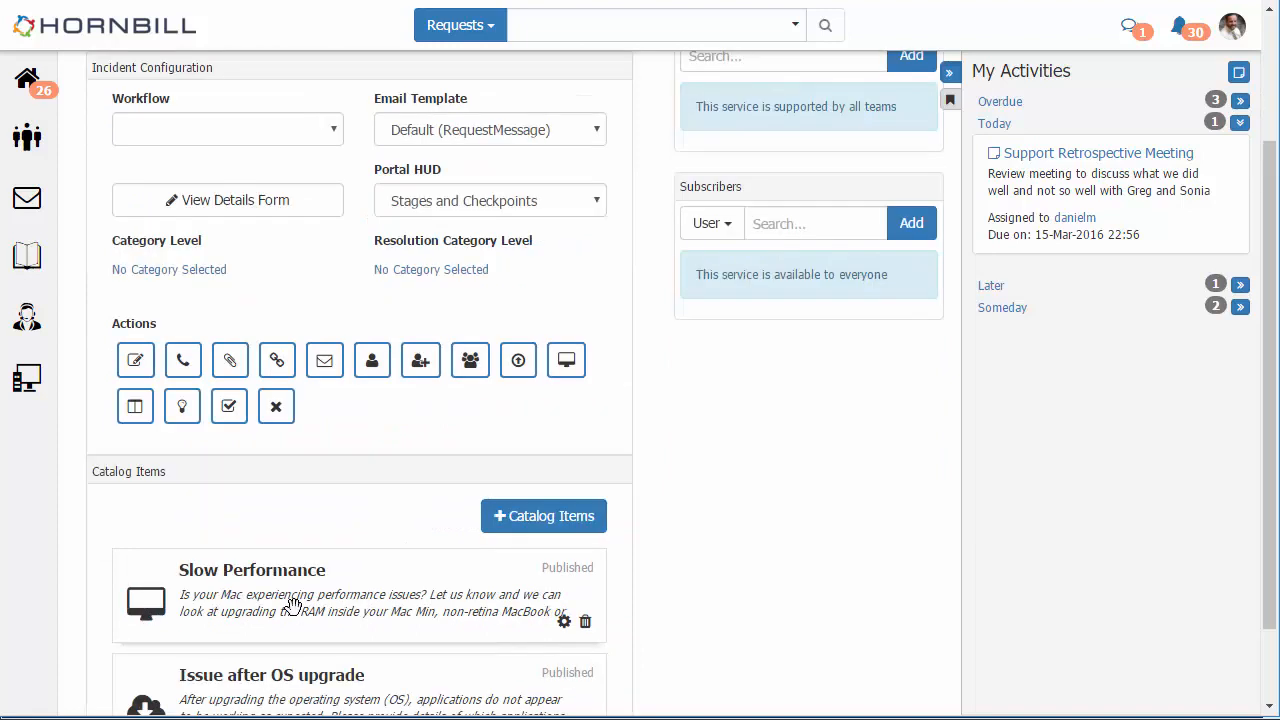
scroll(292, 603, up, 5)
click(233, 202)
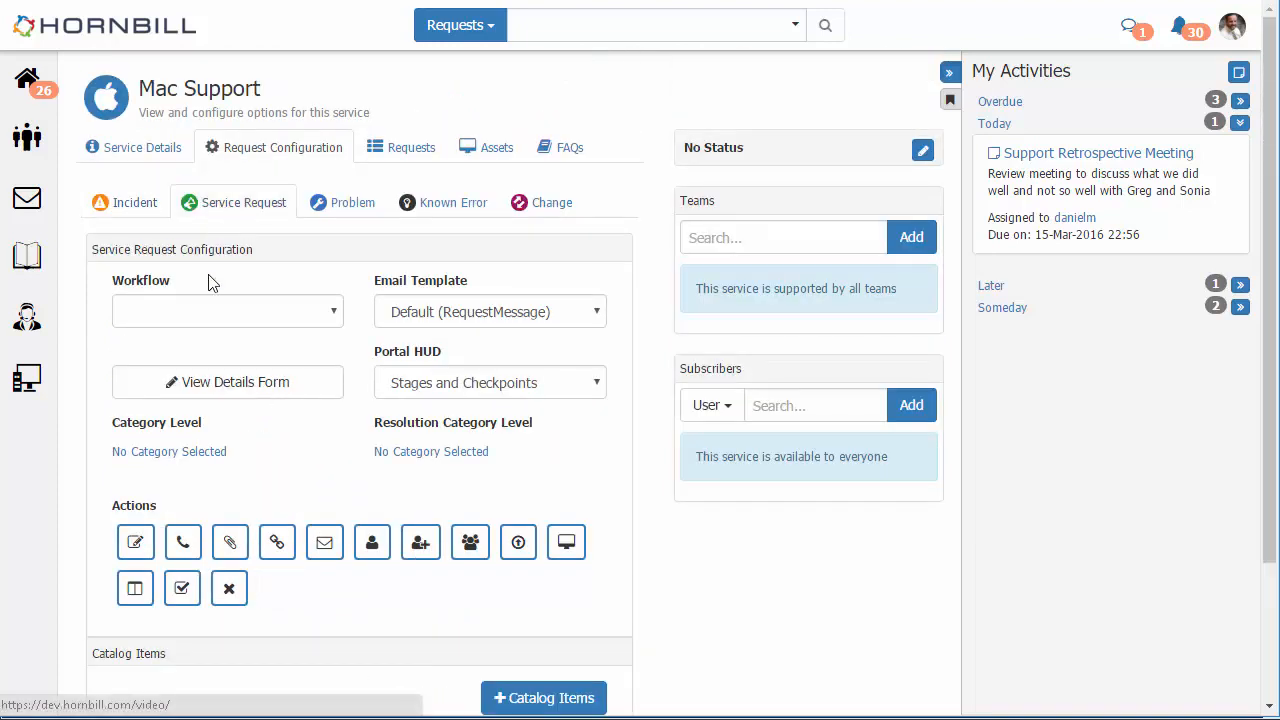
scroll(210, 380, down, 2)
scroll(190, 440, down, 1)
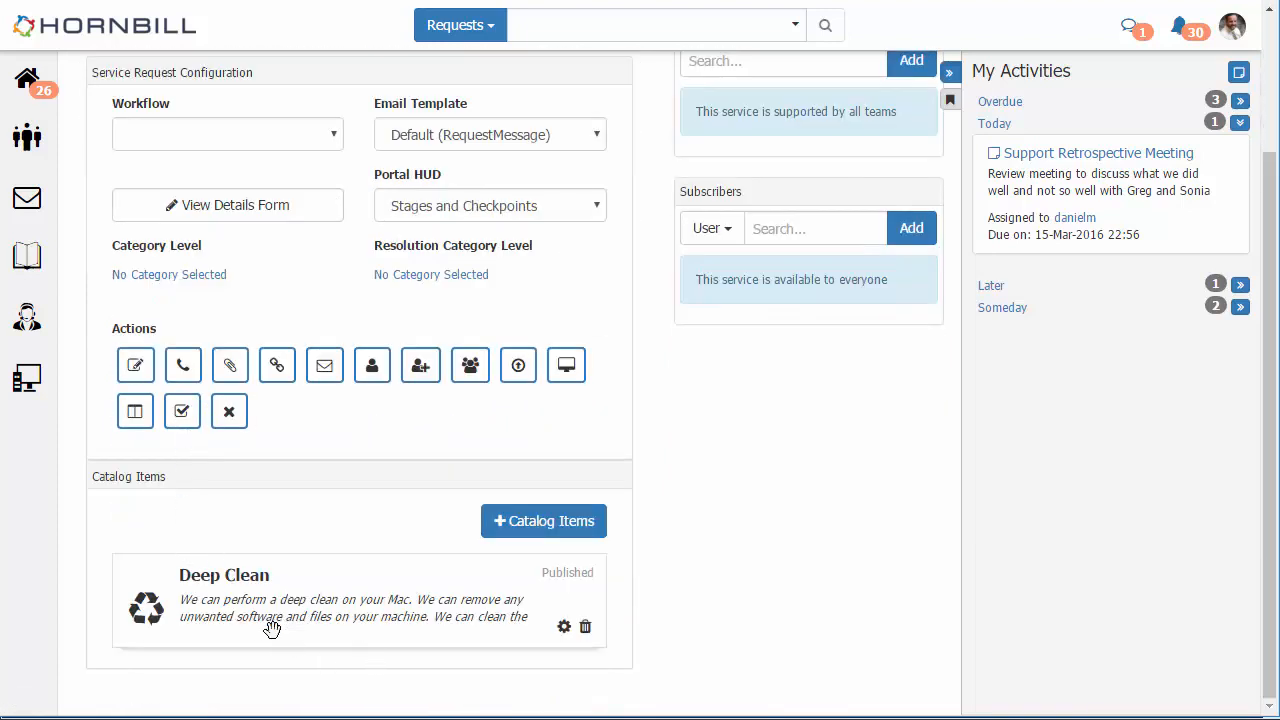
Start a new catalog item and review the Progressive Capture, BPM Workflow and Language choices, keeping English (British)
click(525, 528)
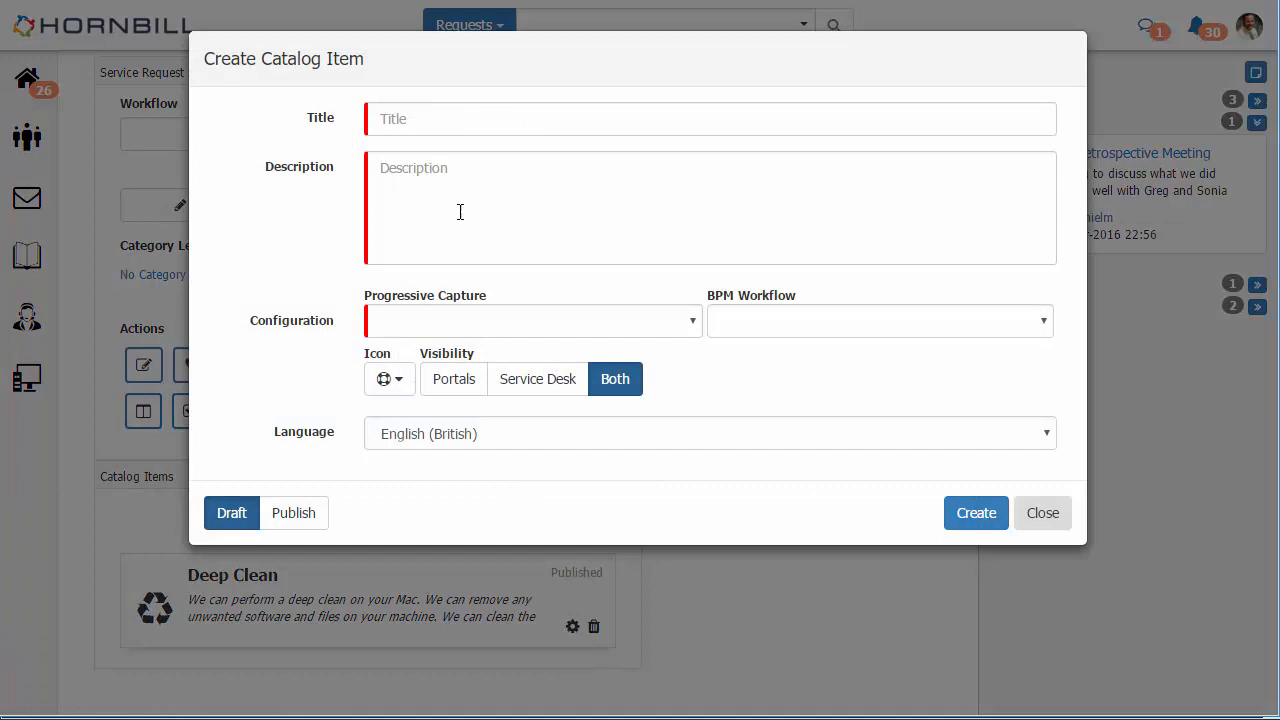
click(419, 328)
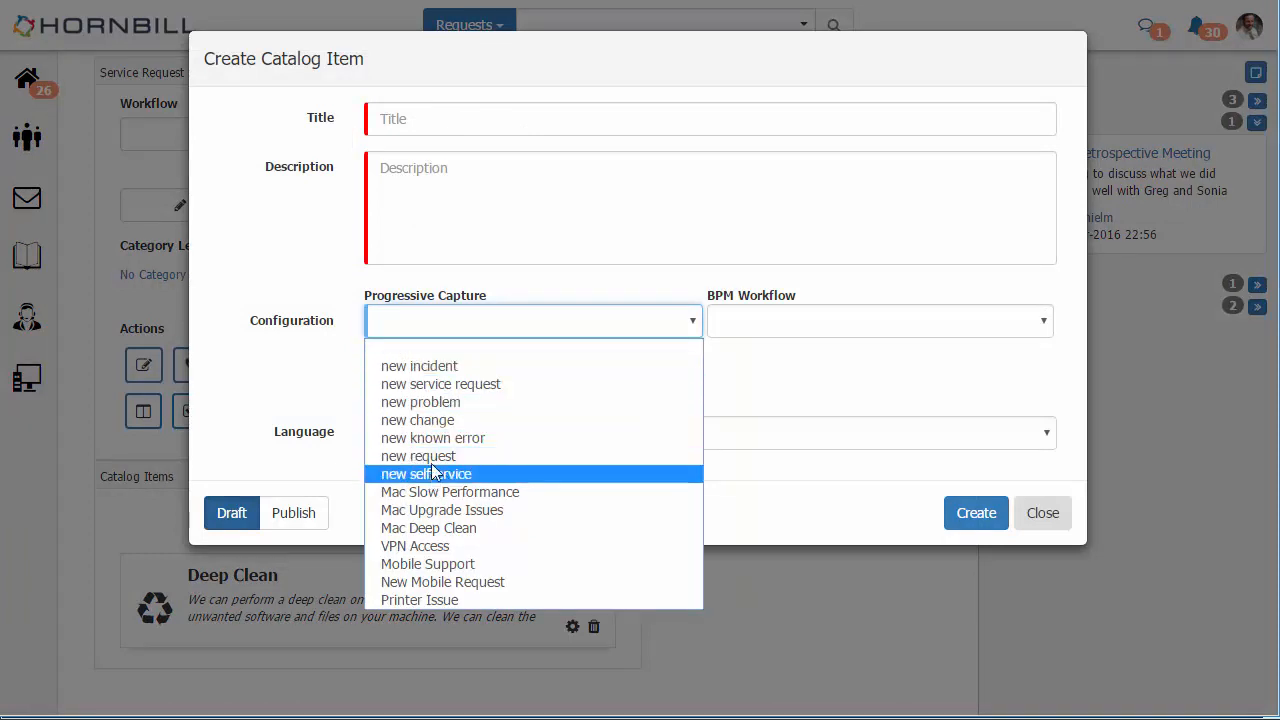
click(433, 328)
click(791, 325)
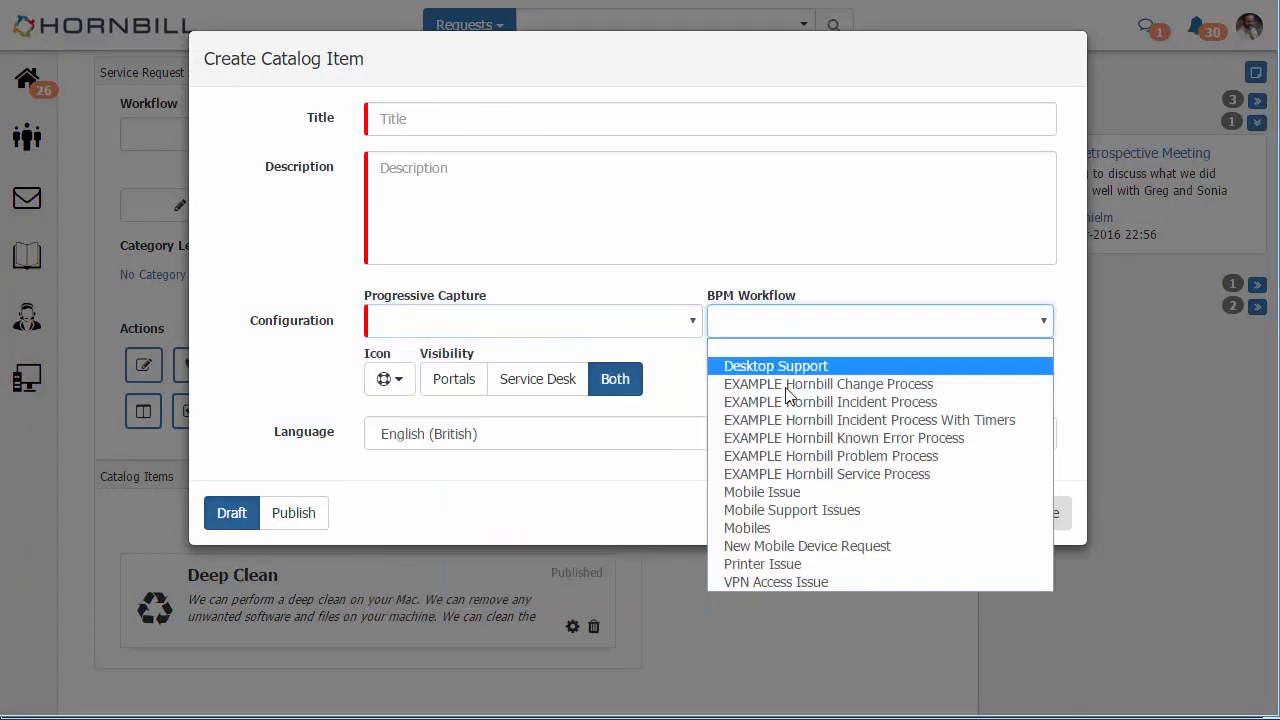
click(774, 328)
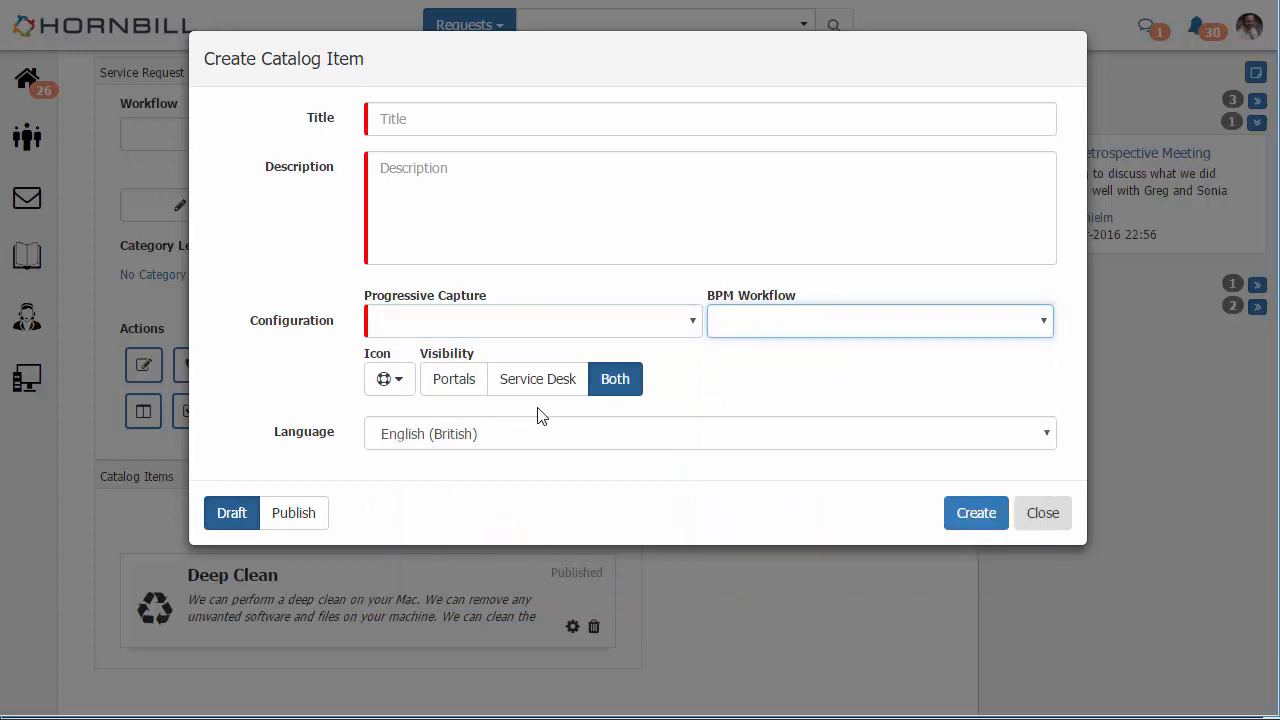
click(583, 440)
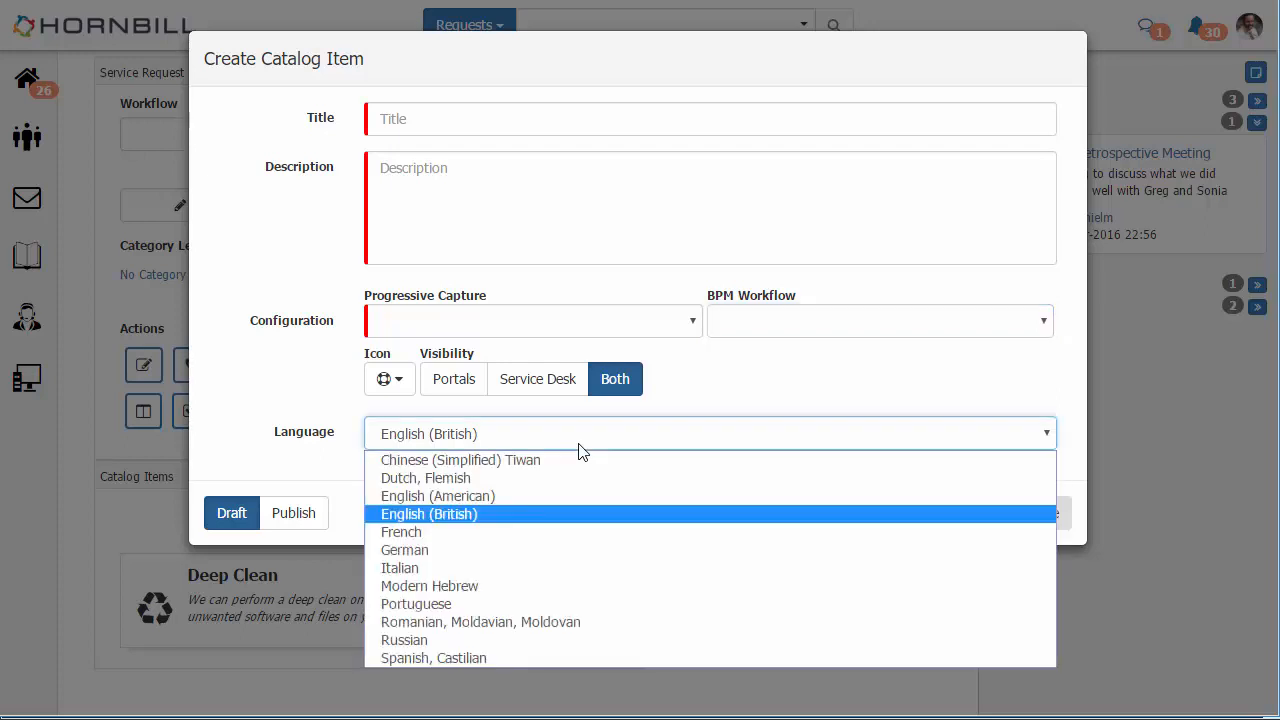
click(583, 445)
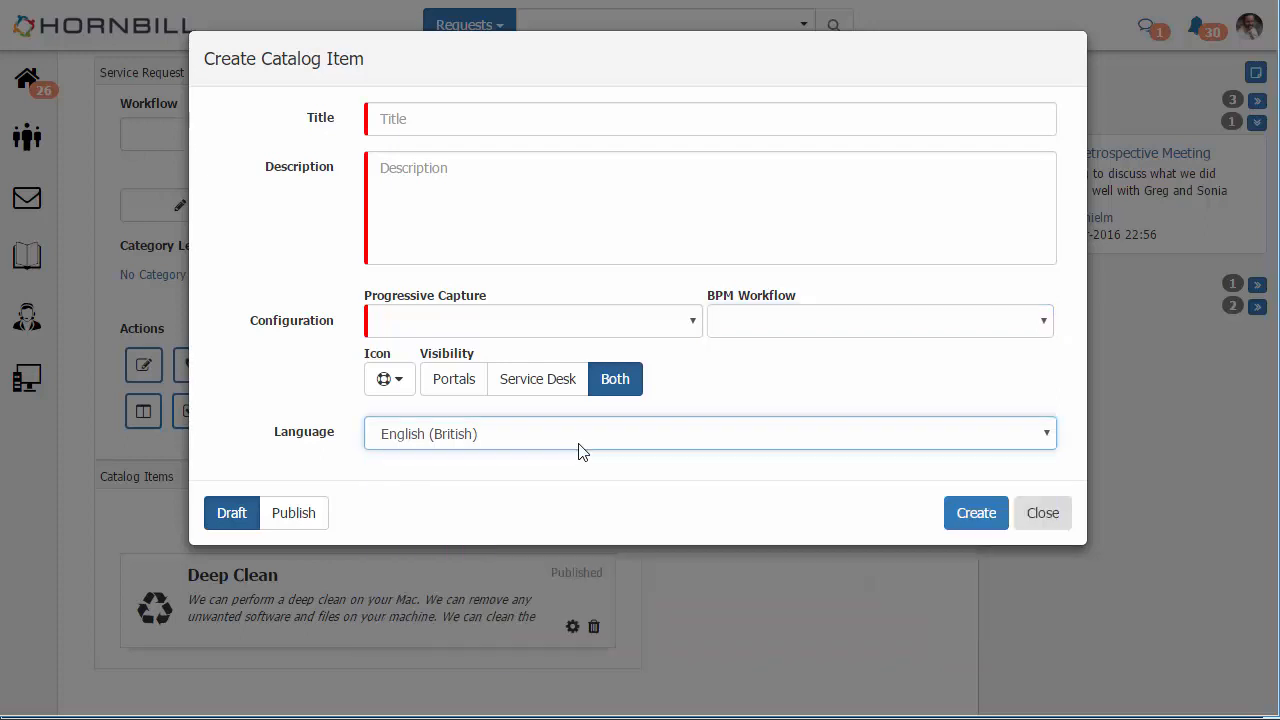